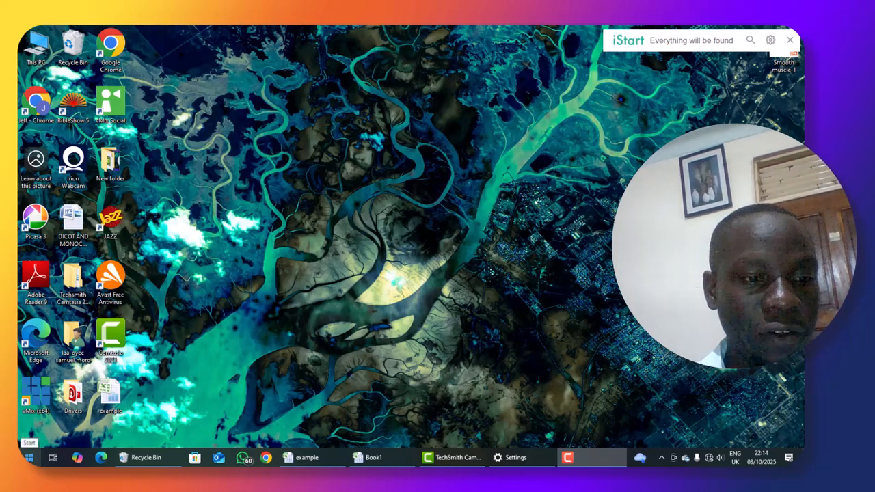
# Launch Microsoft Excel through the Windows Run dialog with the command EXCEL and maximize the blank workbook's window.
pyautogui.click(29, 457)
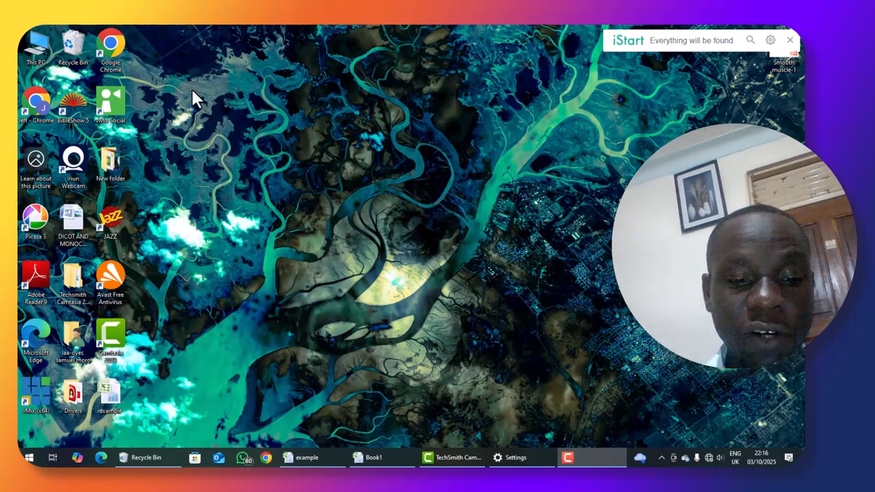
pyautogui.press('super+r')
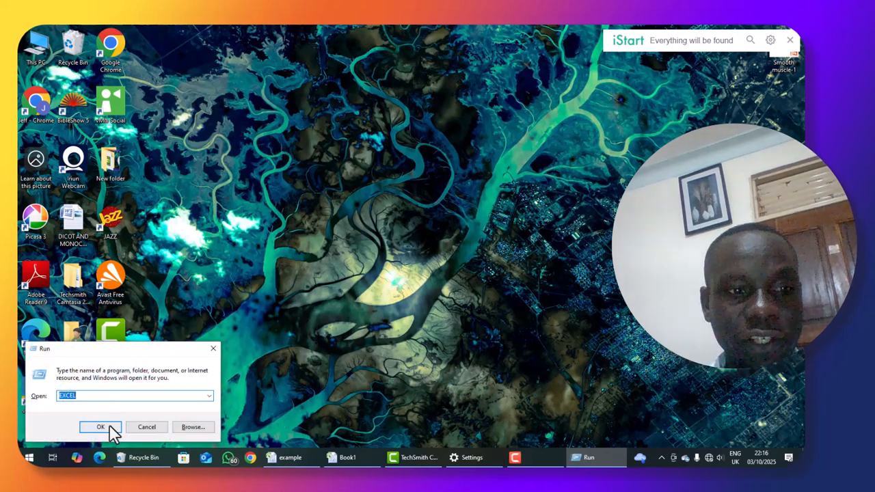
pyautogui.click(110, 396)
pyautogui.press('BackSpace')
pyautogui.press('BackSpace')
pyautogui.press('BackSpace')
pyautogui.press('BackSpace')
pyautogui.press('BackSpace')
pyautogui.write('EXCEL')
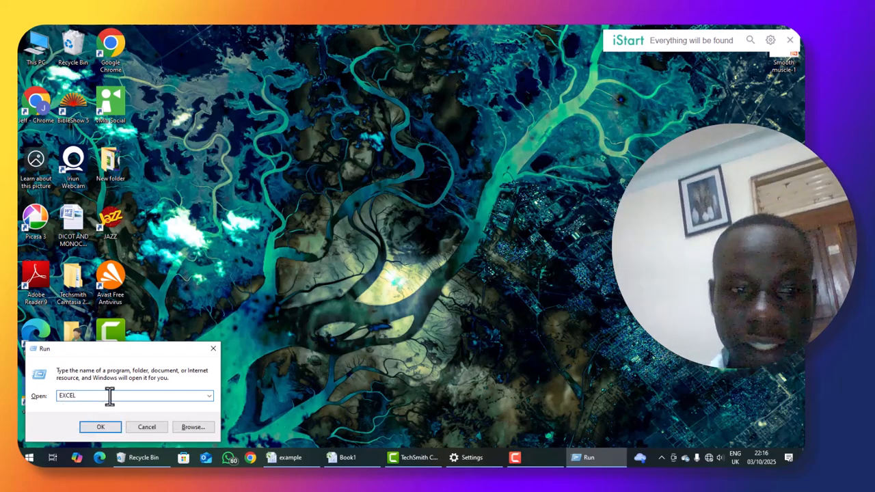
pyautogui.press('Return')
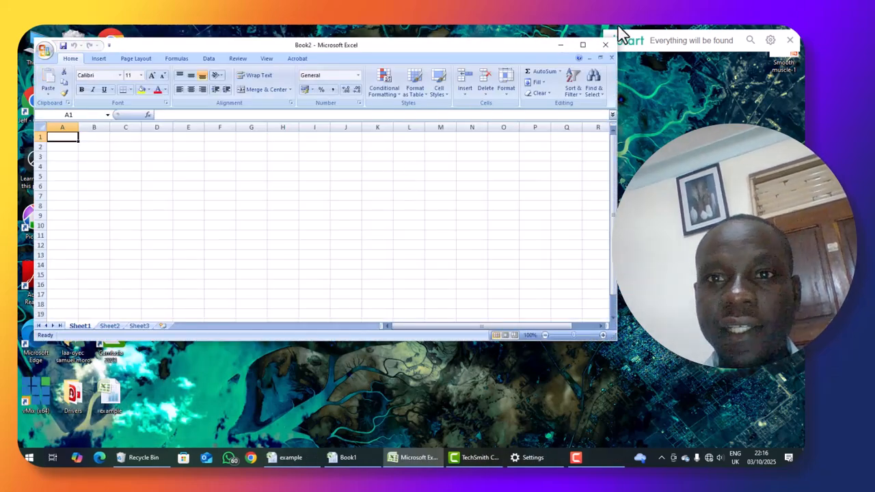
pyautogui.click(582, 45)
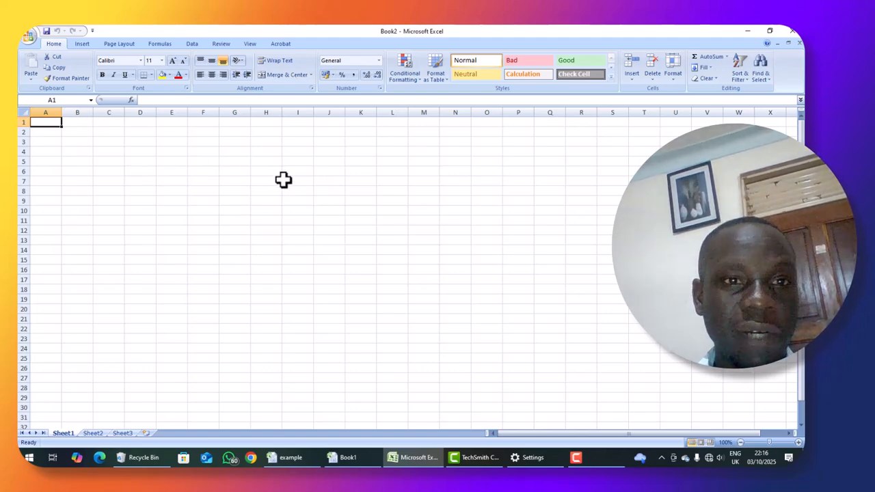
# View Sheet2 and Sheet3, and add two new worksheets after Sheet3.
pyautogui.click(90, 433)
pyautogui.click(119, 434)
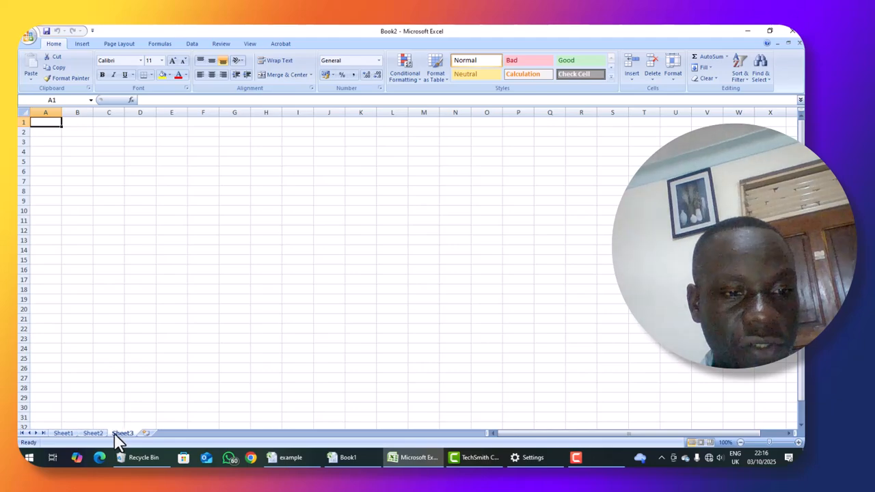
pyautogui.click(147, 433)
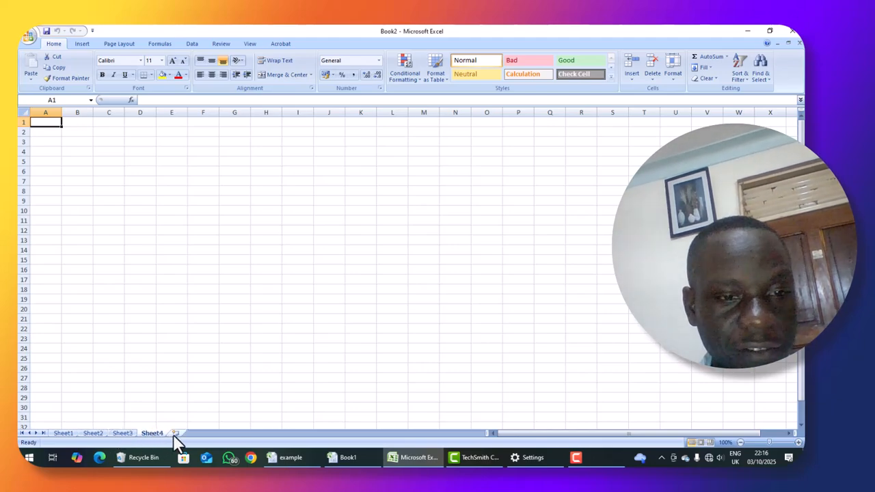
pyautogui.click(176, 434)
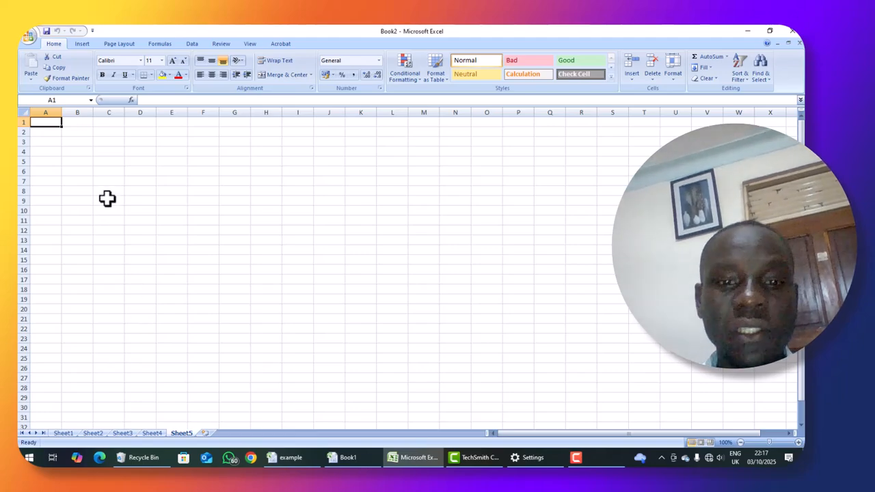
pyautogui.doubleClick(45, 132)
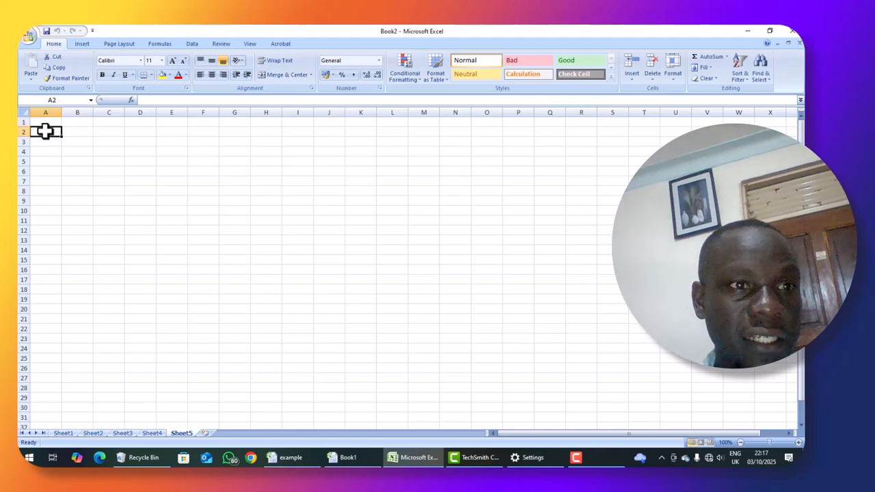
pyautogui.click(130, 163)
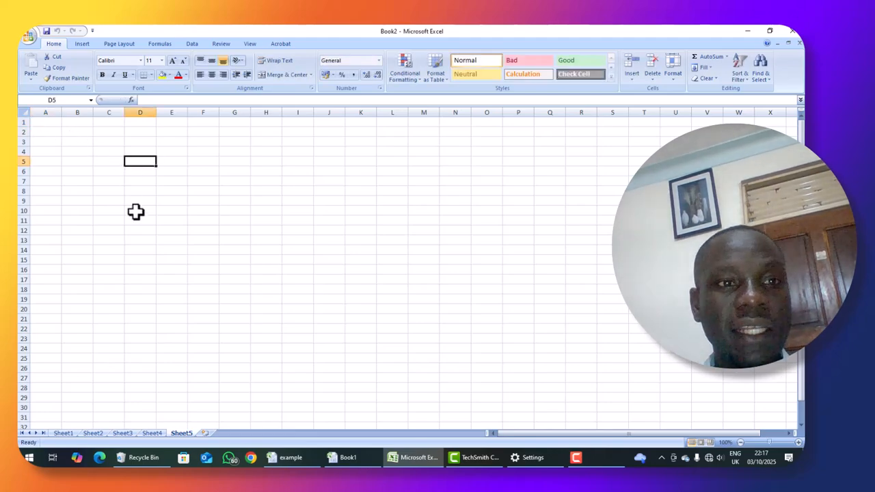
pyautogui.click(140, 259)
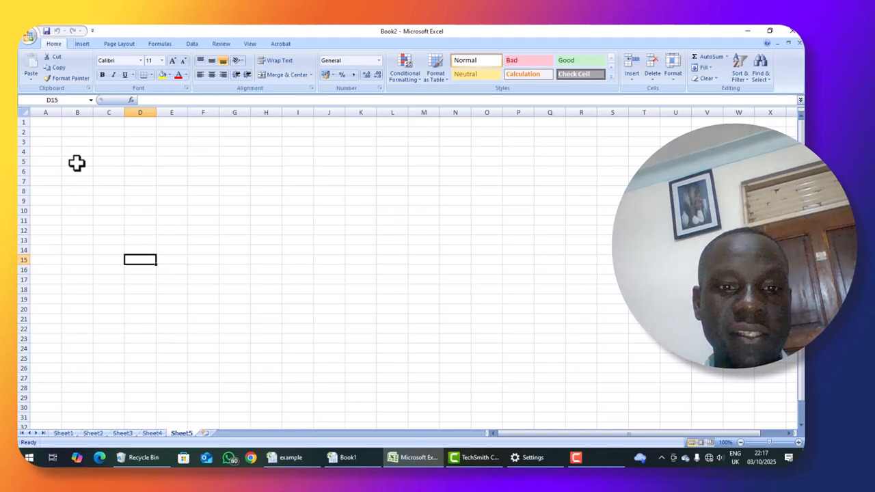
pyautogui.click(43, 122)
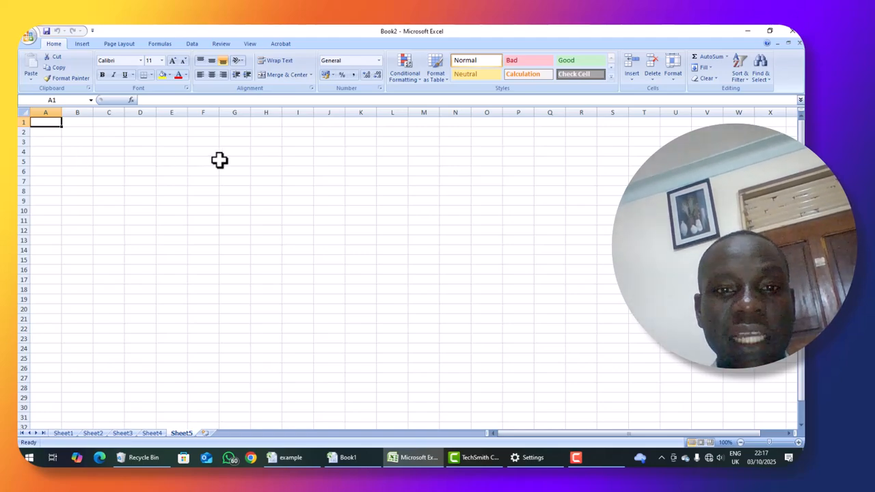
# Fill row 3 of Sheet5 with R in A3, 34 in B3 and 55 in C3.
pyautogui.click(52, 139)
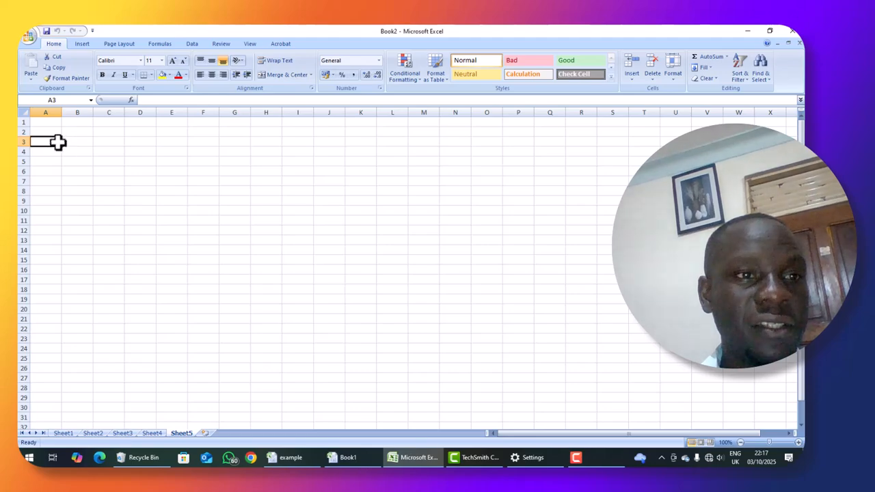
pyautogui.write('R')
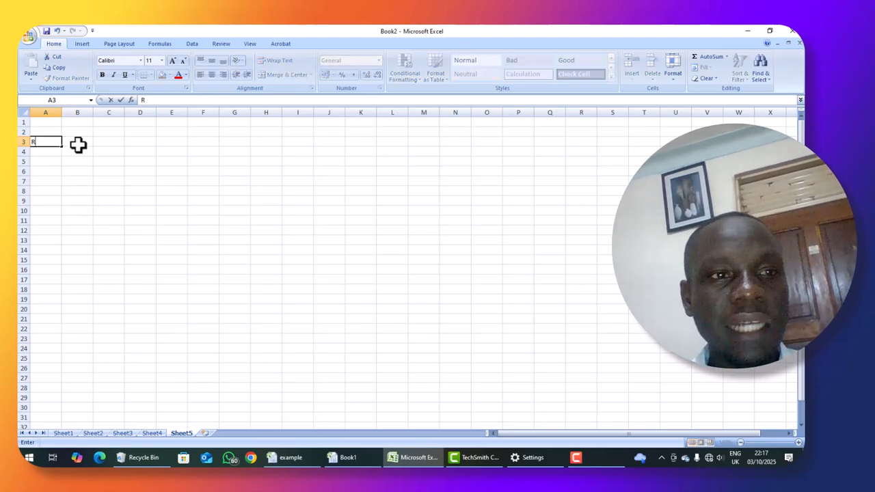
pyautogui.click(77, 144)
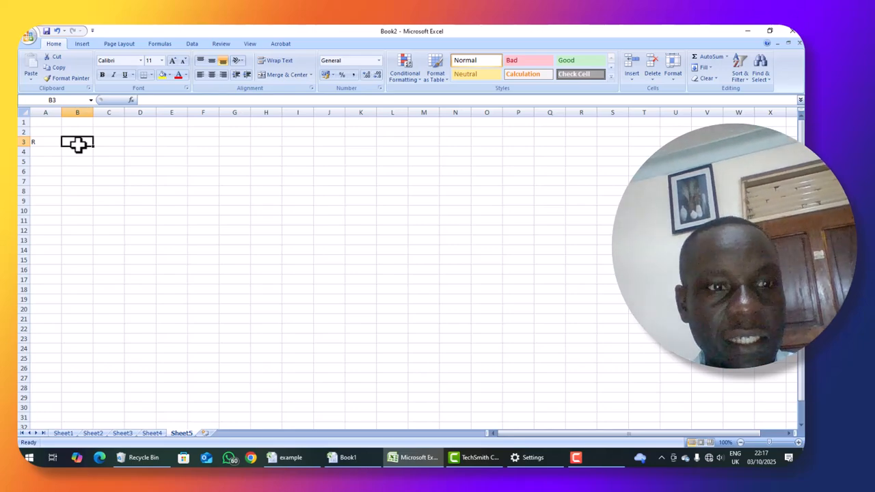
pyautogui.write('34')
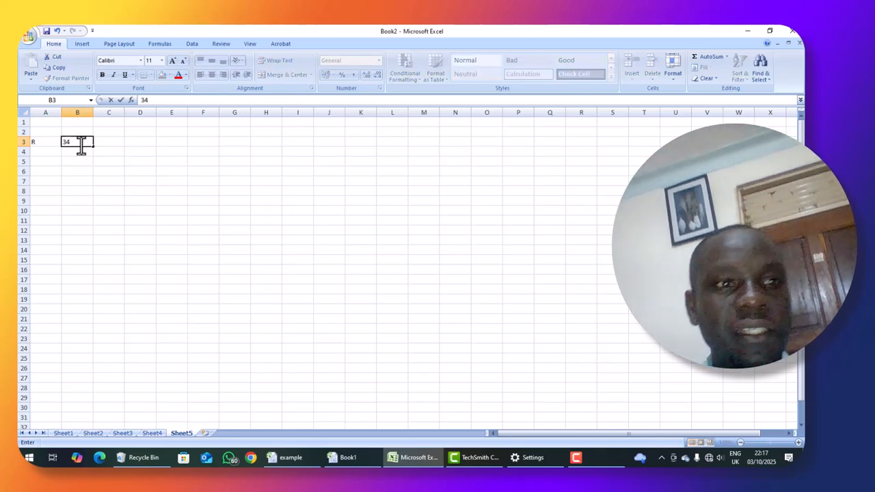
pyautogui.press('Return')
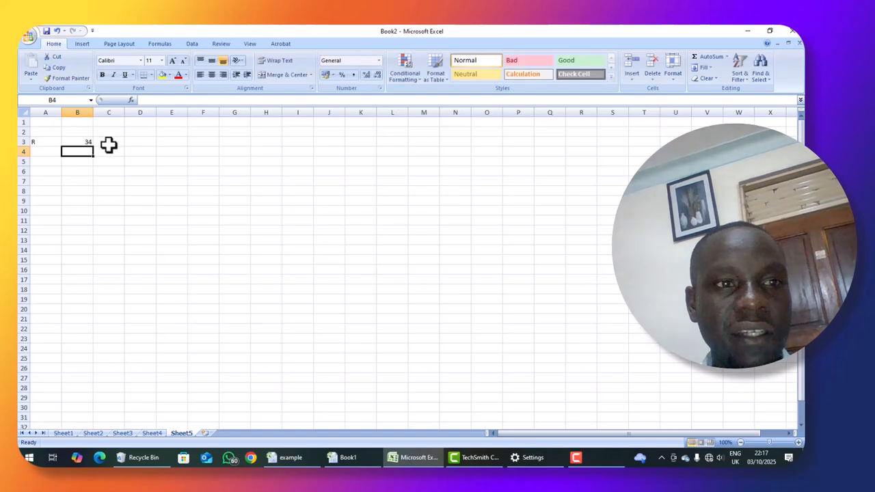
pyautogui.click(108, 143)
pyautogui.write('55')
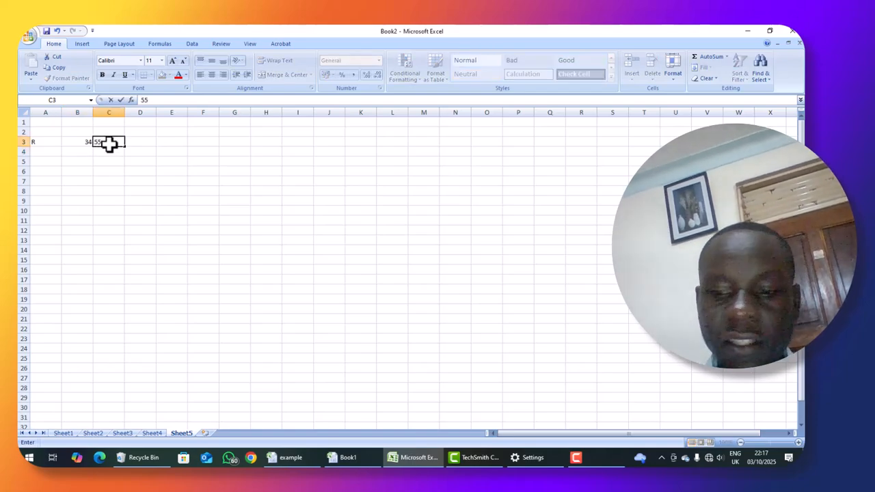
pyautogui.press('Return')
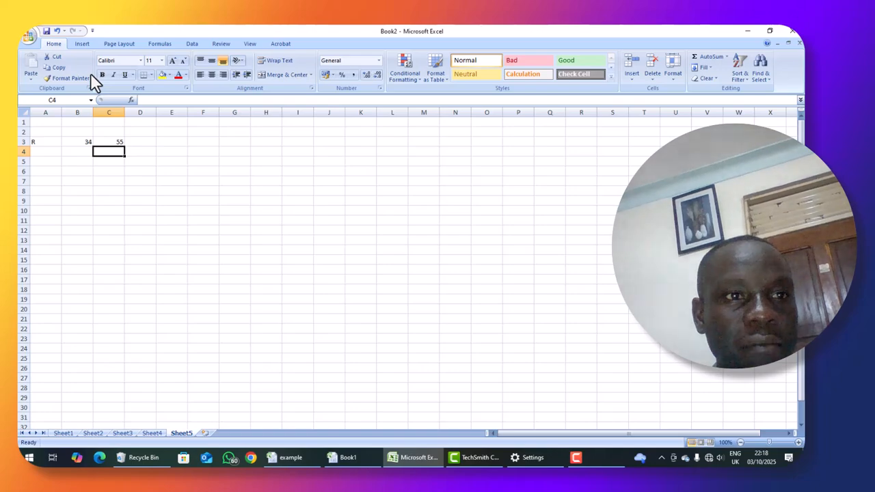
# Enter the label SUM in cell A1.
pyautogui.press('F9')
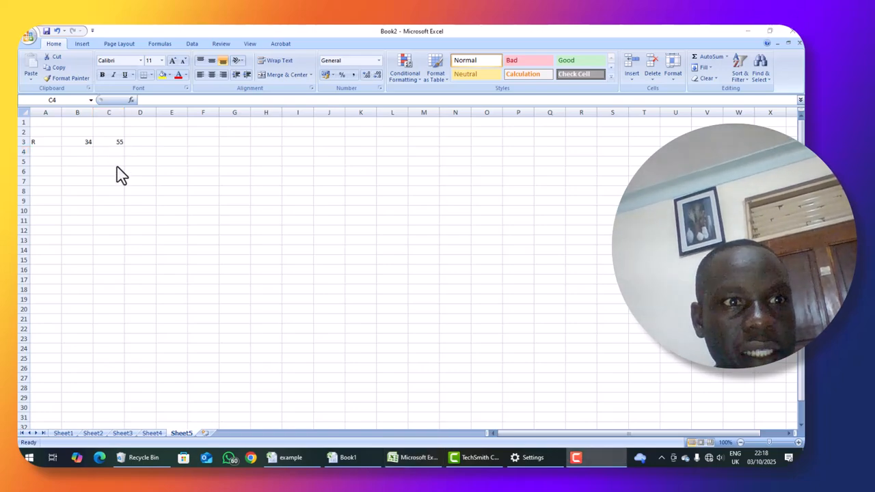
pyautogui.click(46, 121)
pyautogui.click(46, 121)
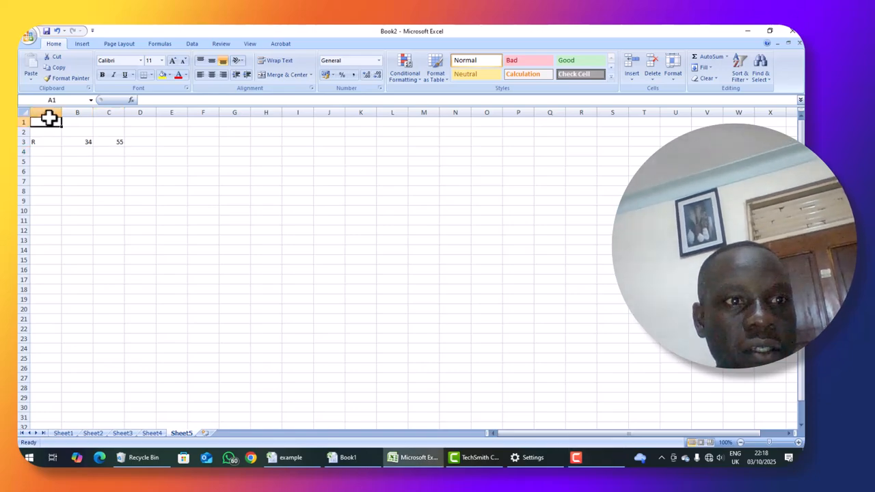
pyautogui.click(144, 100)
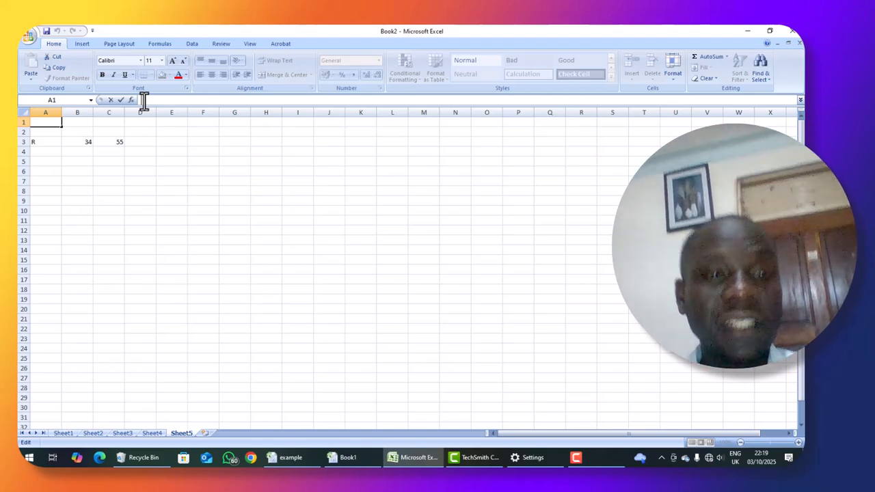
pyautogui.click(74, 123)
pyautogui.click(55, 123)
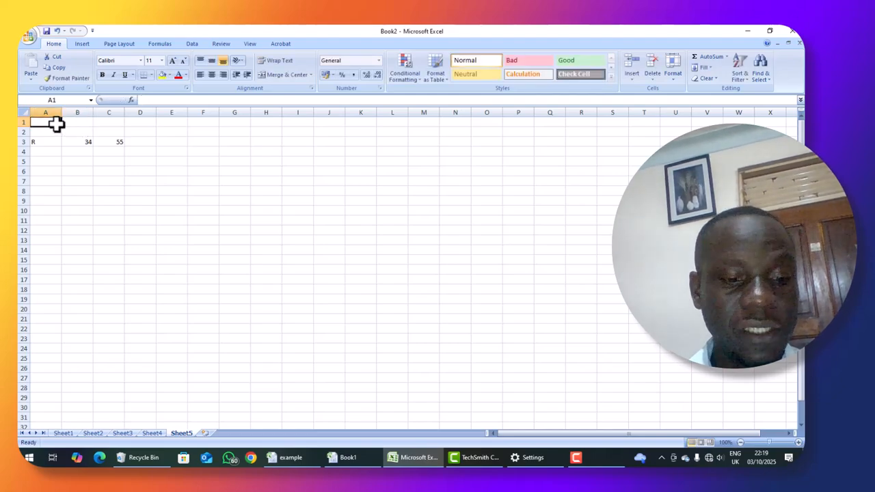
pyautogui.write('SUM')
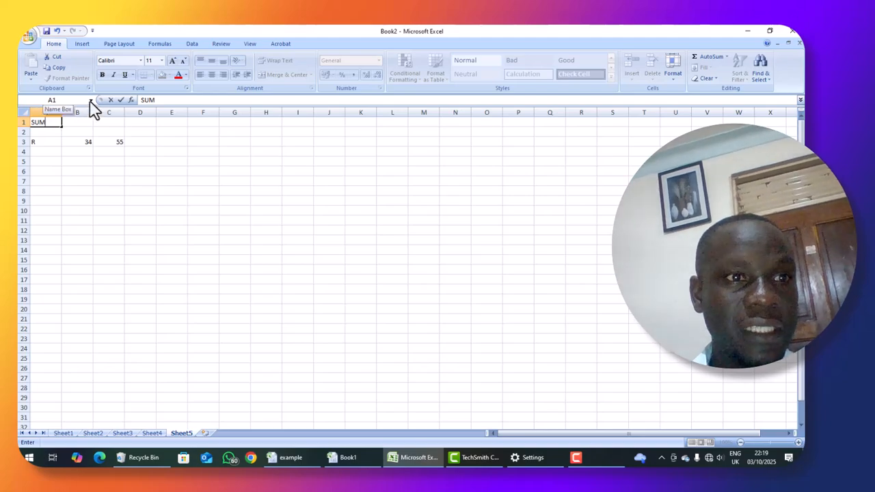
pyautogui.click(25, 112)
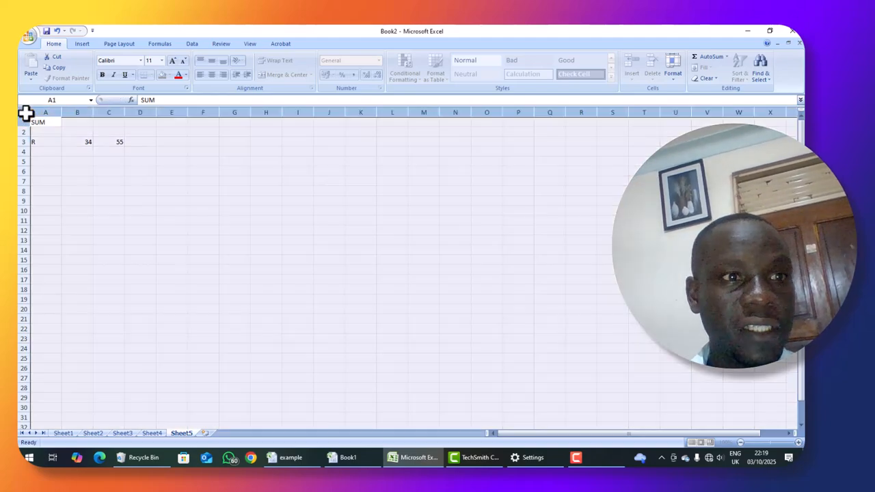
pyautogui.click(83, 192)
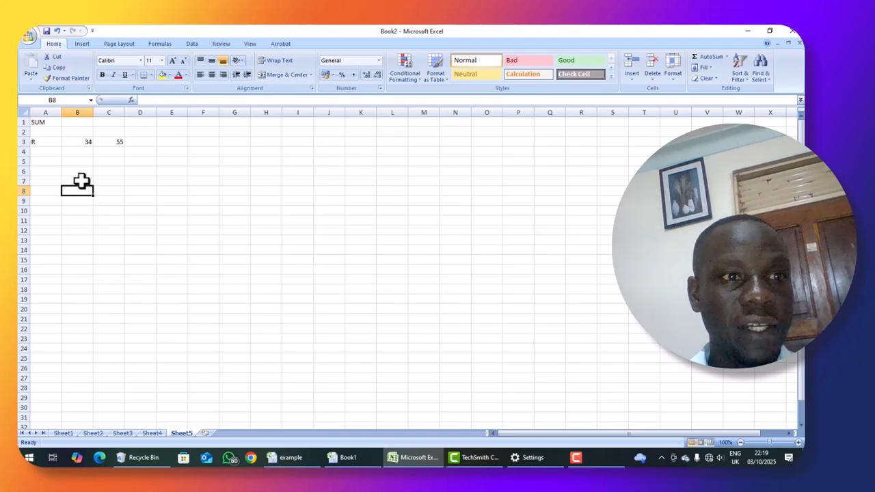
# Try to total the row 3 values in cell B1 with the formula =SUA3:C55.
pyautogui.click(71, 124)
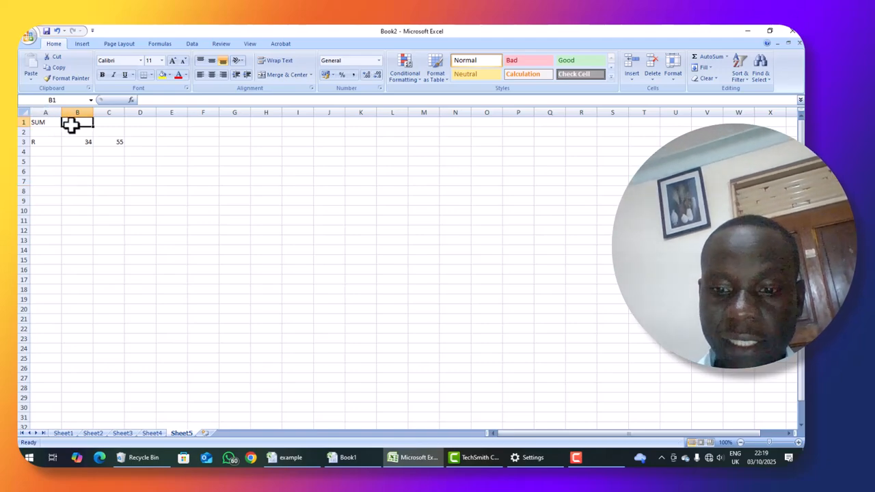
pyautogui.write('=S')
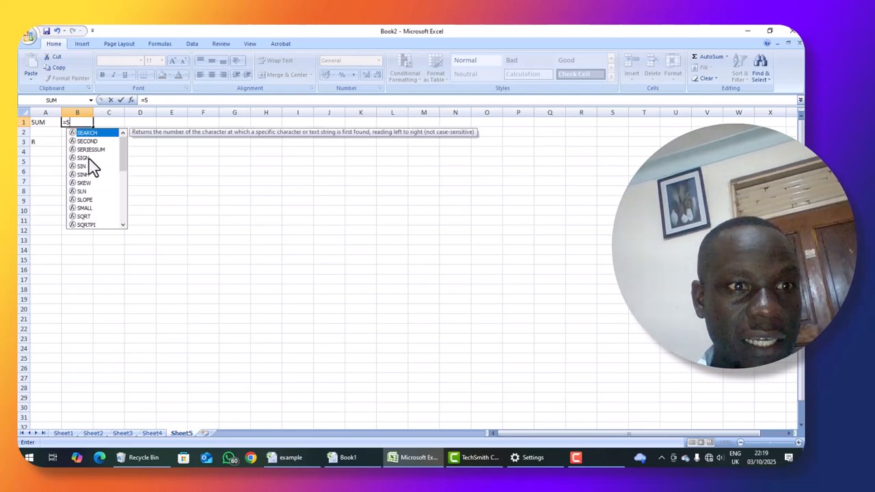
pyautogui.write('U')
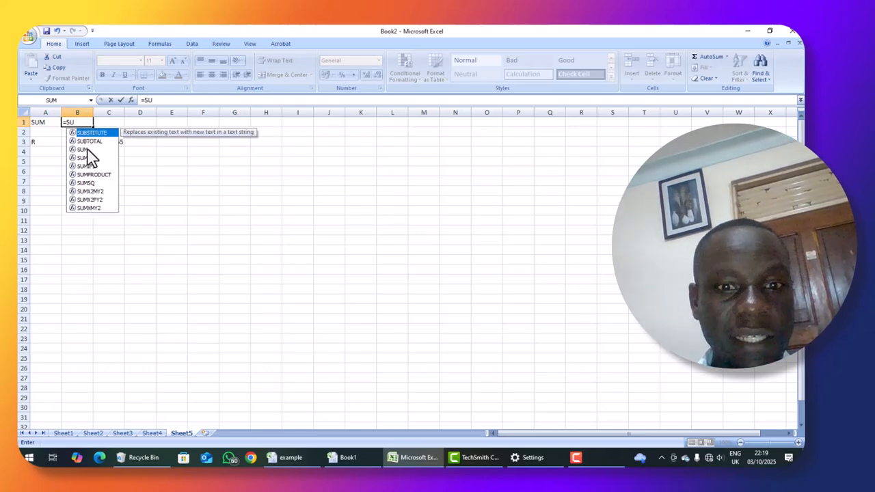
pyautogui.click(87, 149)
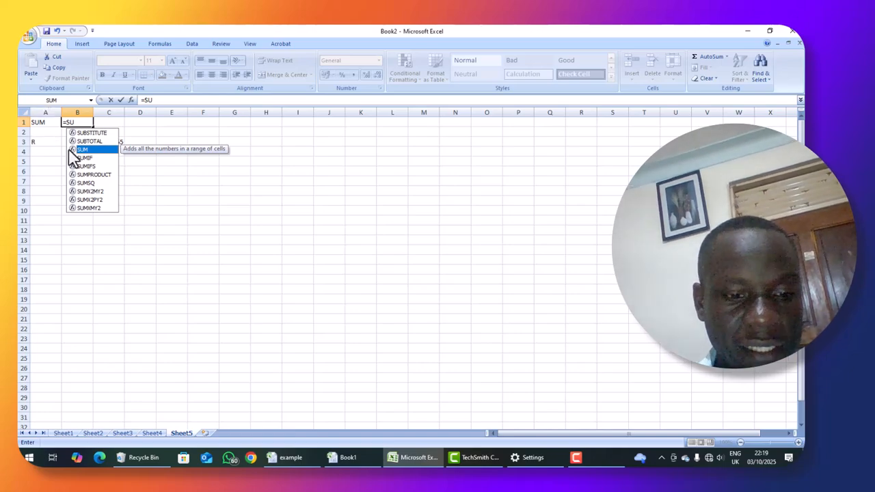
pyautogui.write('A3')
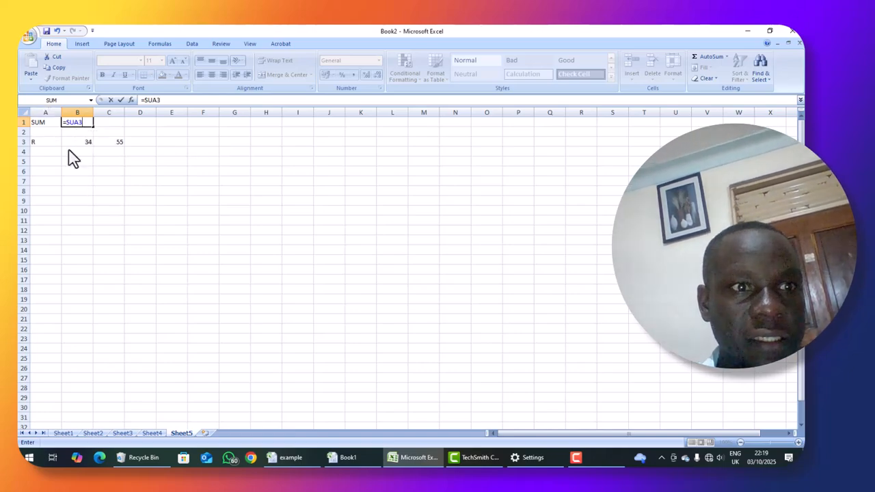
pyautogui.write(':')
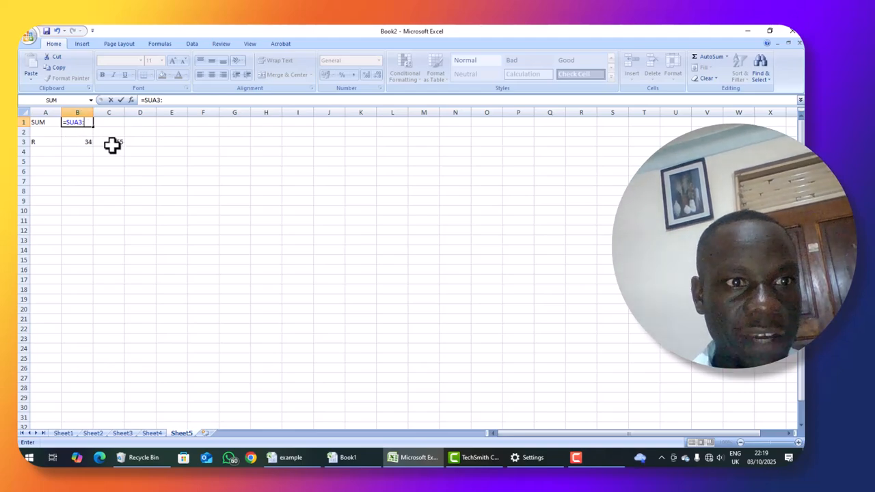
pyautogui.write('C55')
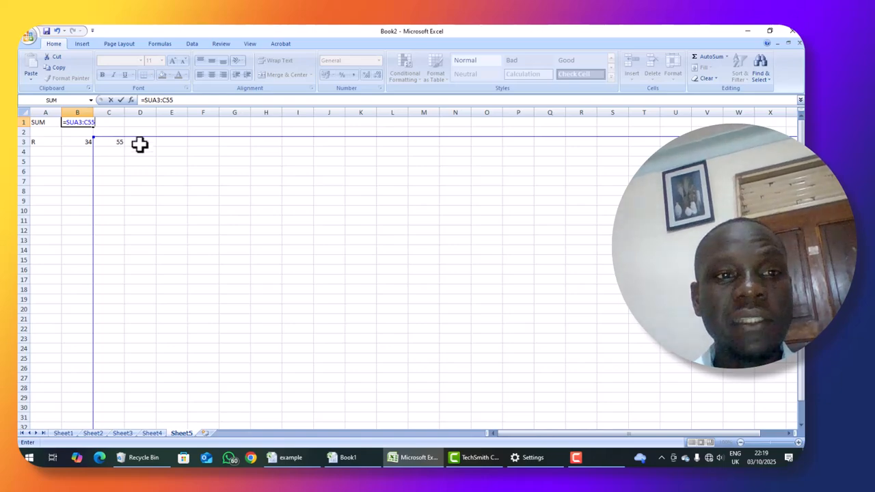
pyautogui.click(141, 150)
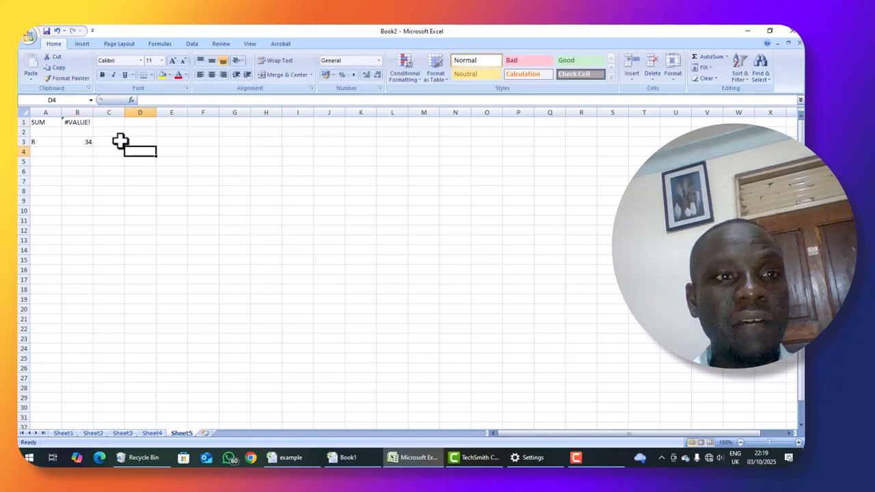
pyautogui.click(89, 141)
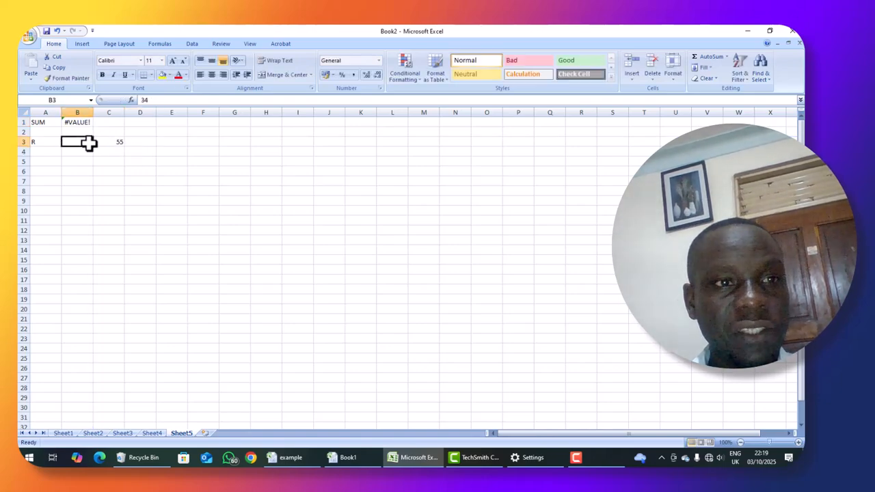
# Try to average the row 3 values in cell D3 with the formula =AV(B3:C55).
pyautogui.click(105, 142)
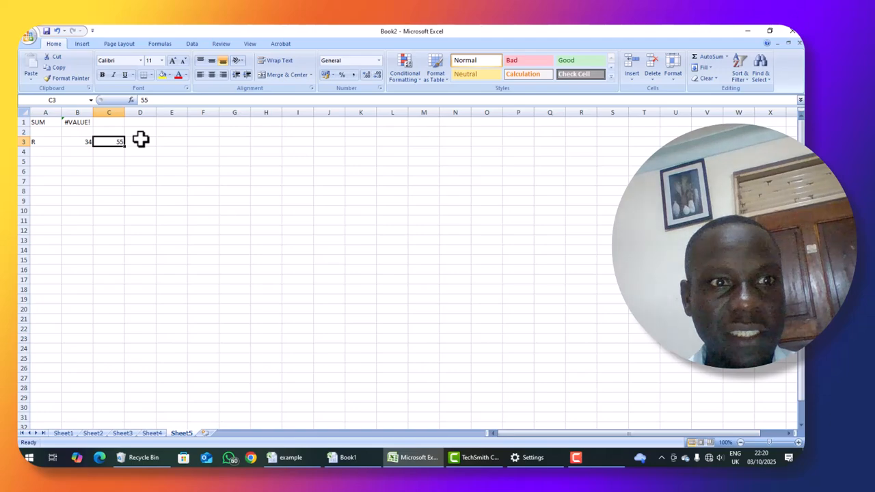
pyautogui.click(140, 139)
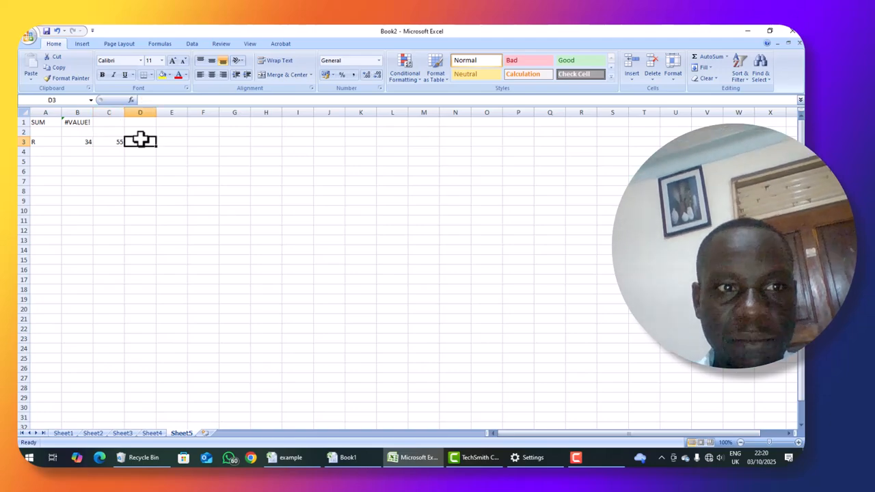
pyautogui.write('=')
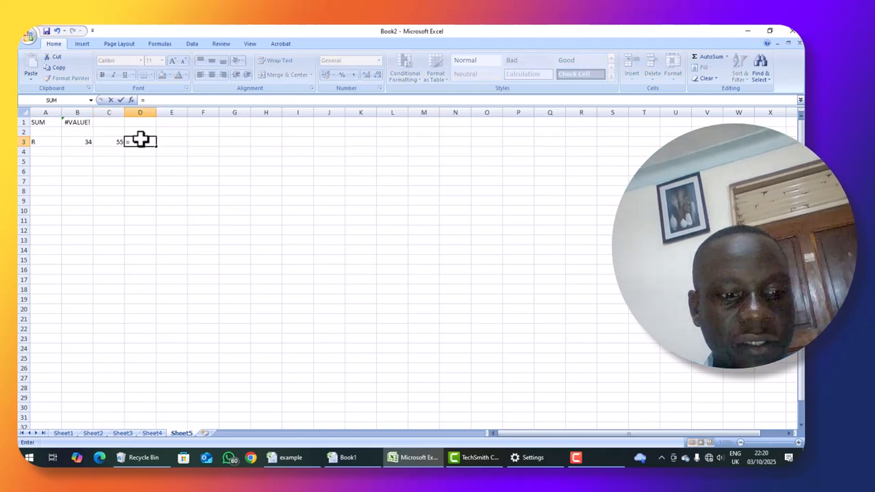
pyautogui.write('AV')
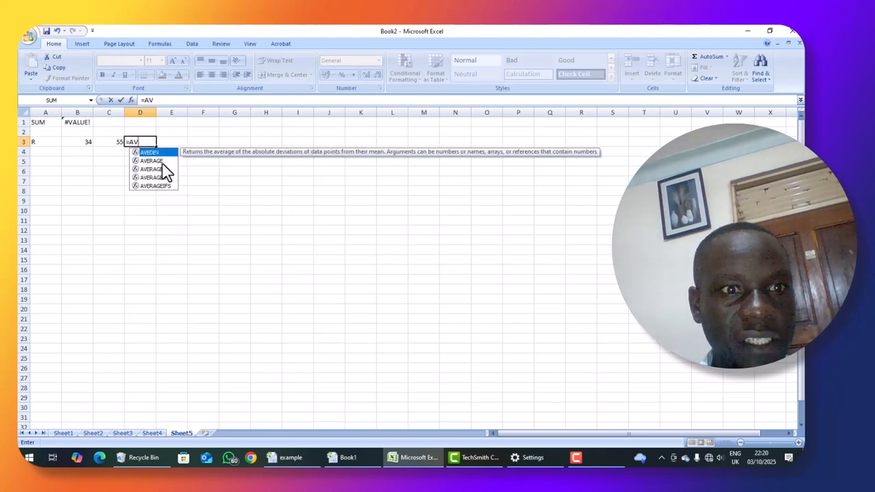
pyautogui.click(158, 161)
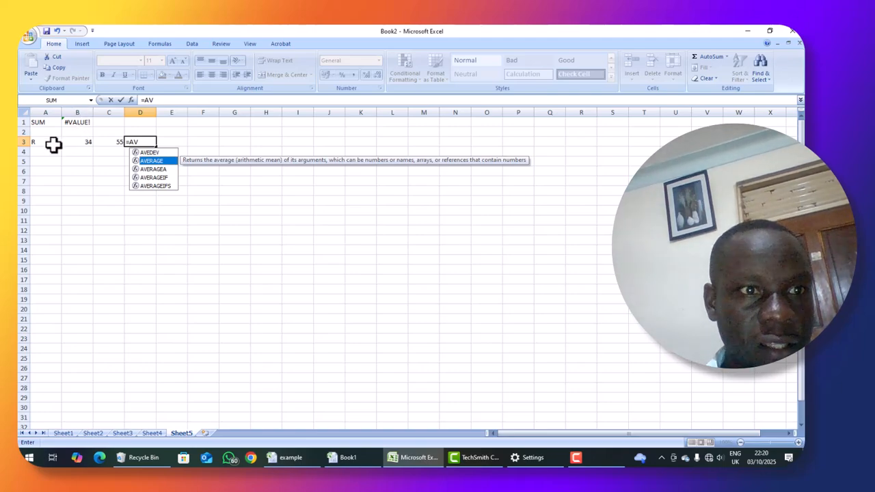
pyautogui.write('B')
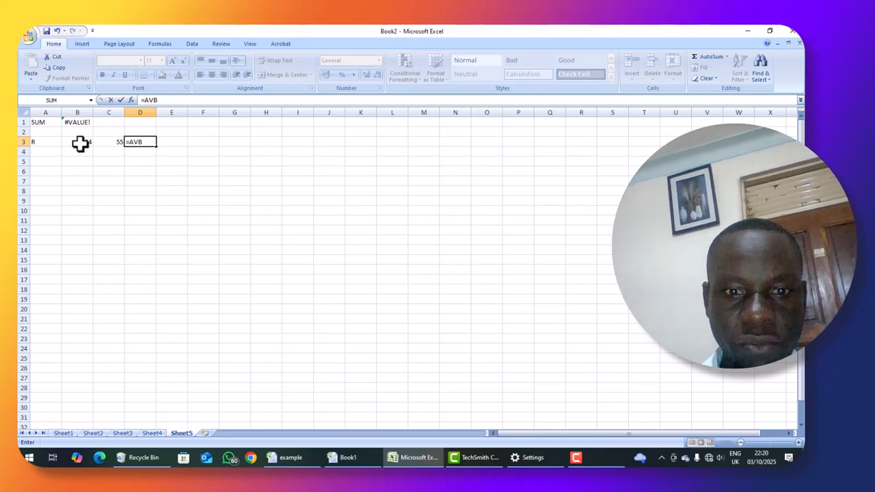
pyautogui.click(135, 141)
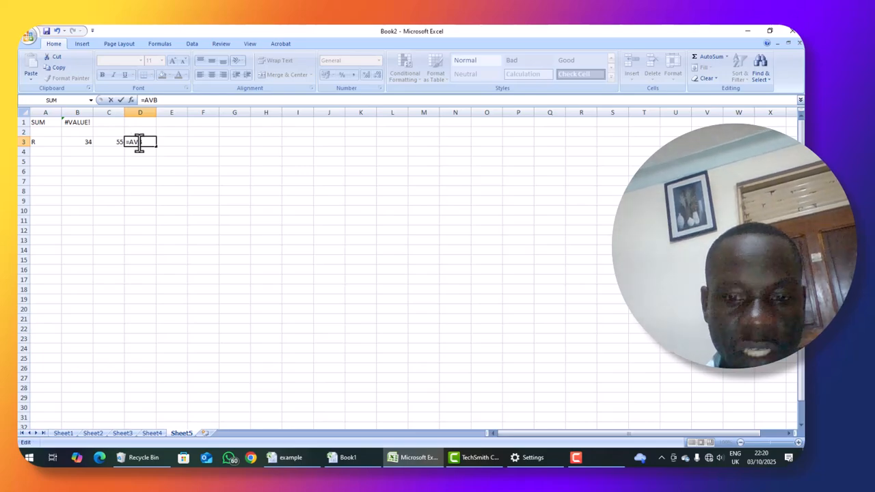
pyautogui.write('(B')
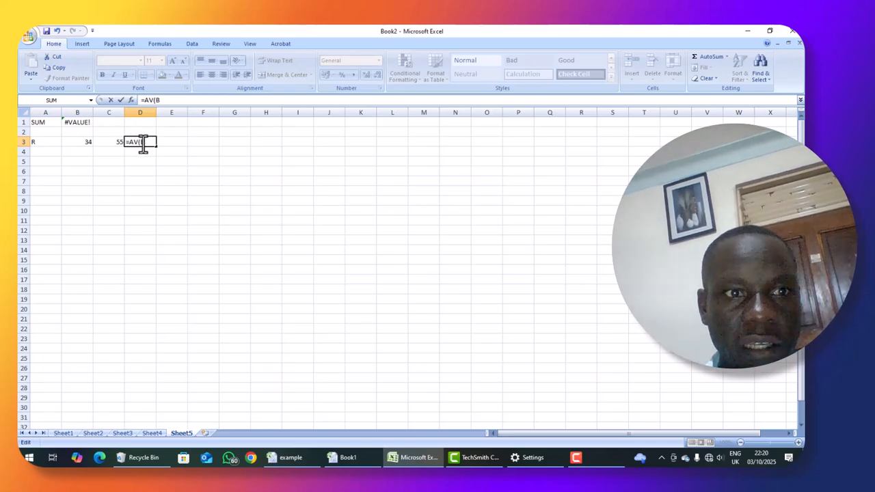
pyautogui.write('3')
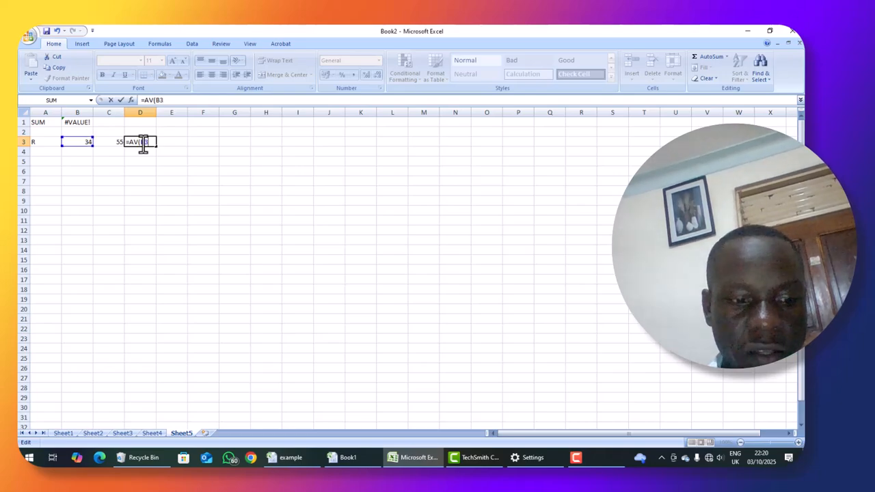
pyautogui.write(':')
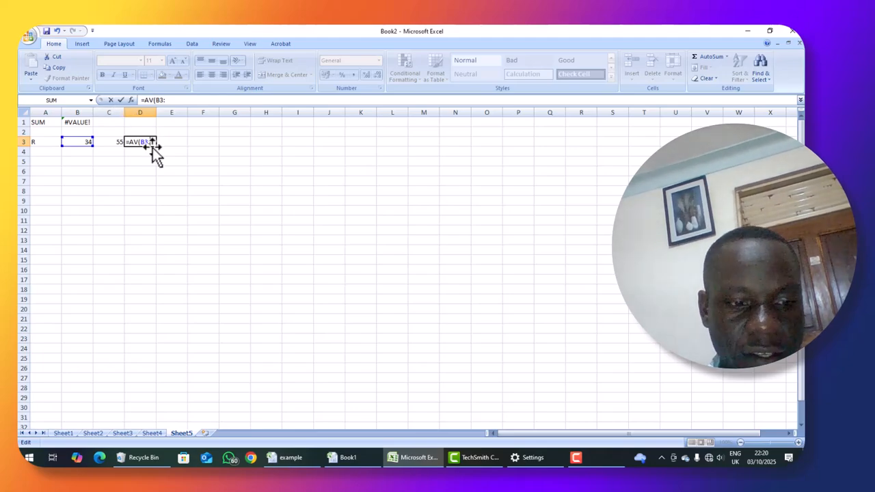
pyautogui.write('C')
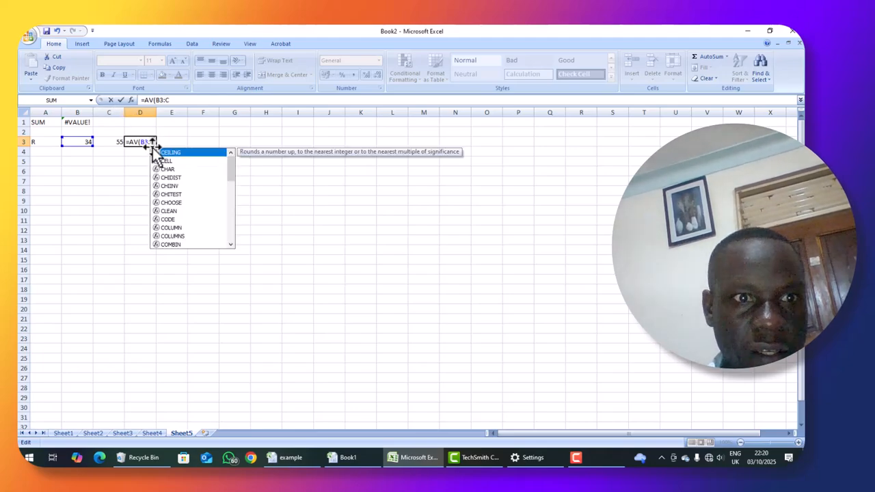
pyautogui.write('55')
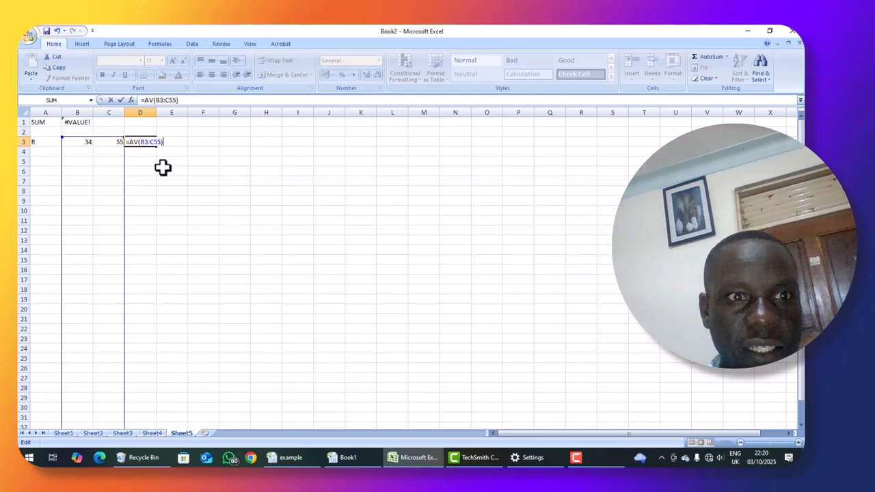
pyautogui.press('Return')
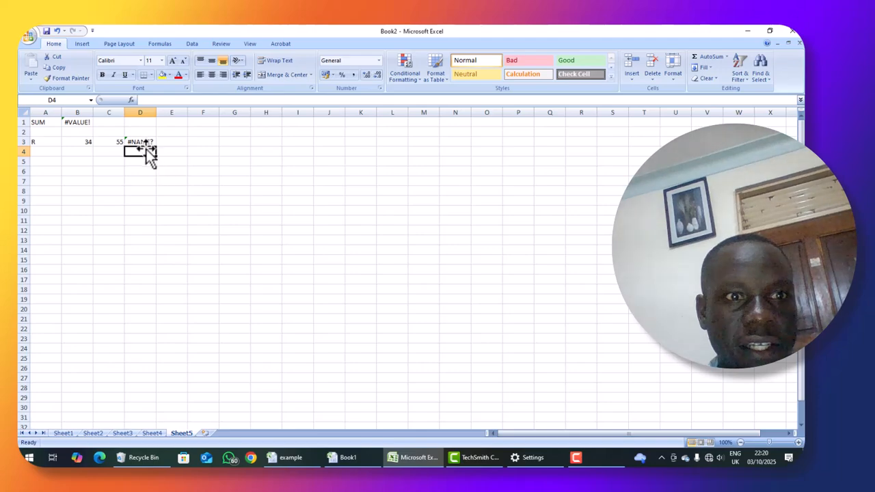
# Examine the formula and its result in cell D3.
pyautogui.click(150, 141)
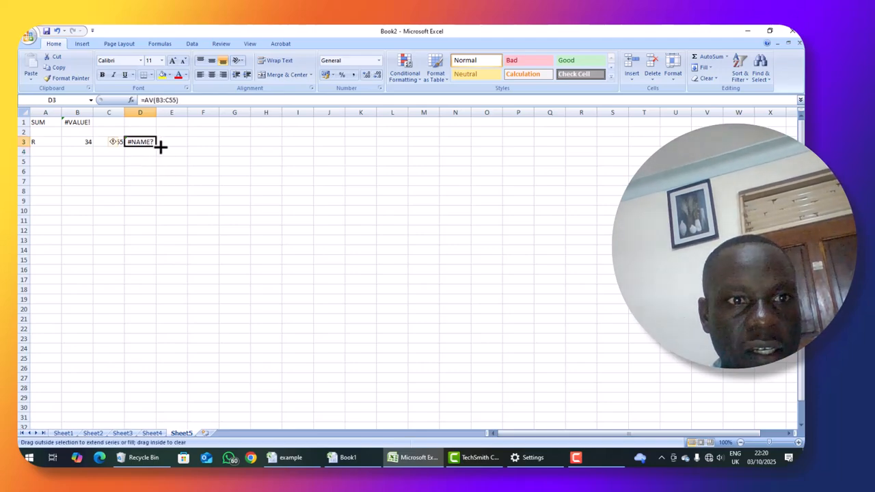
pyautogui.click(140, 151)
pyautogui.click(145, 143)
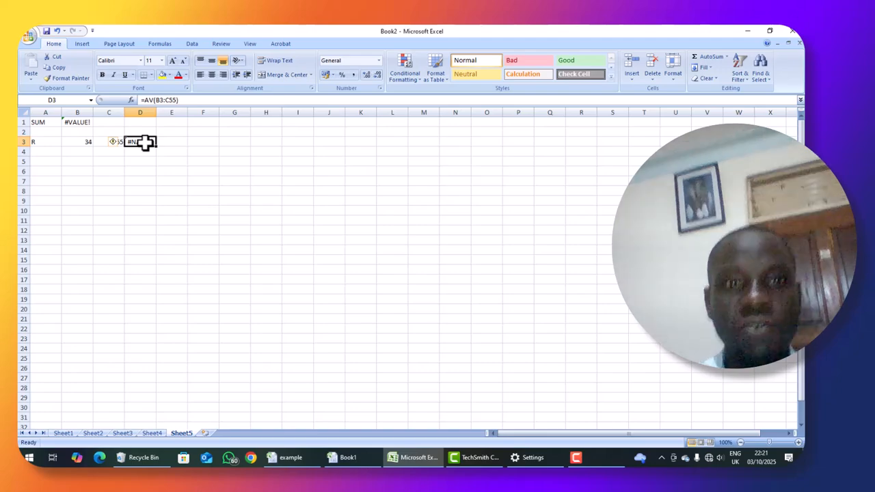
# Minimise the Book2 window, restore it, and open Sheet4.
pyautogui.click(747, 34)
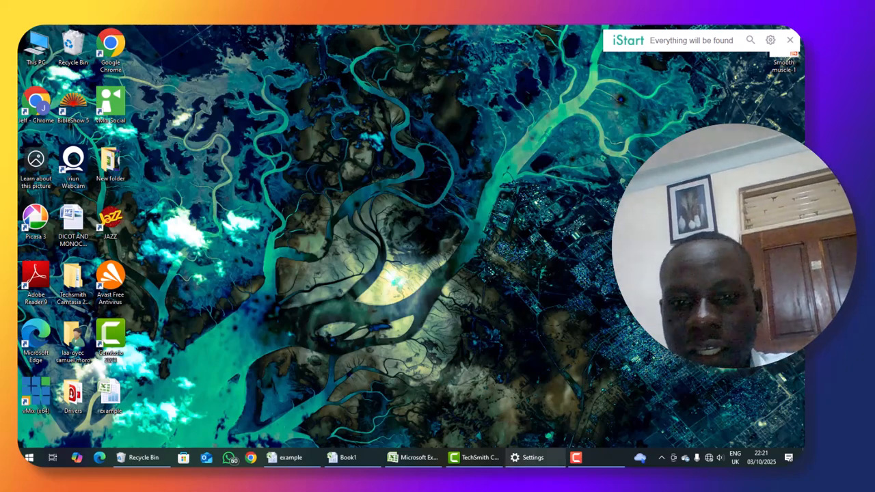
pyautogui.click(431, 459)
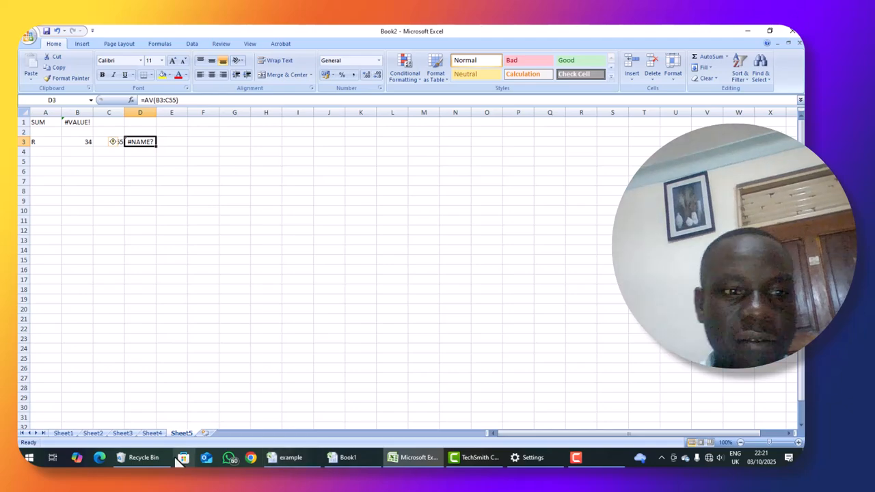
pyautogui.click(151, 433)
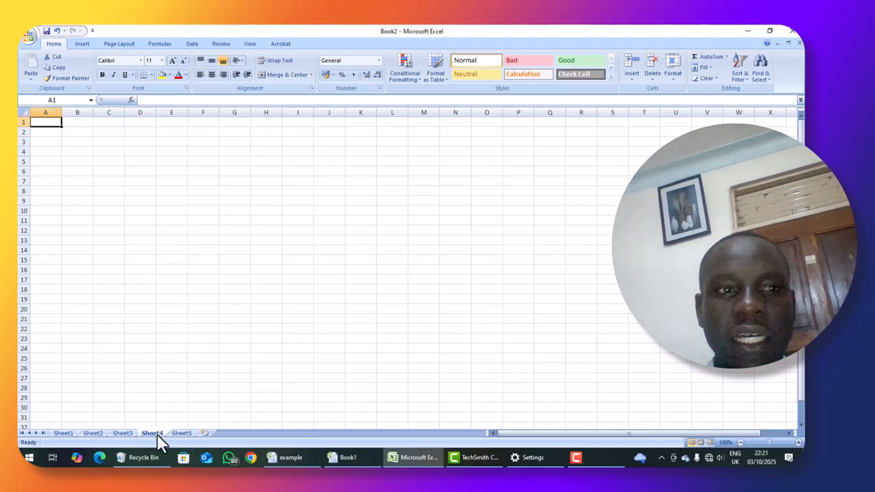